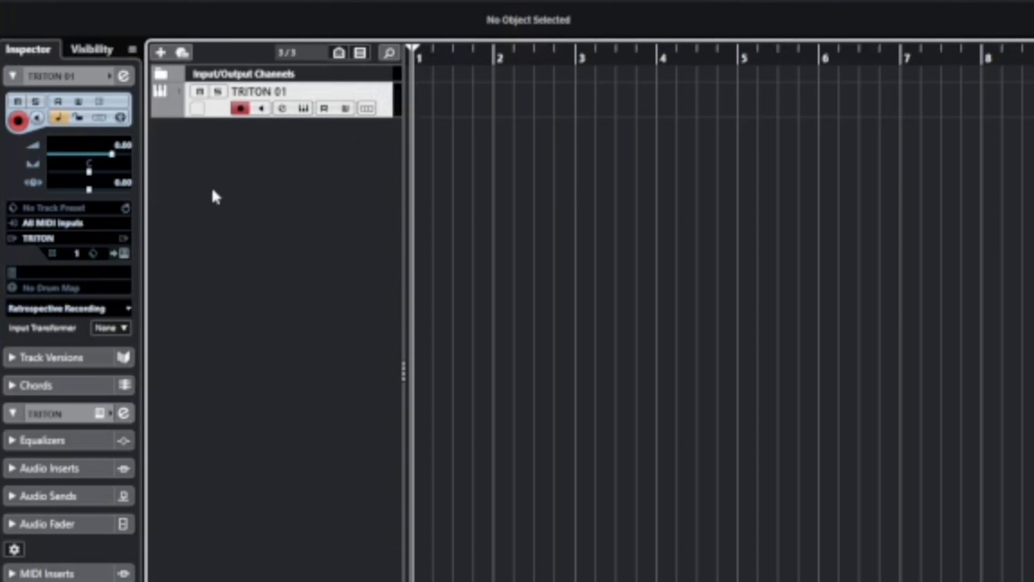
Create a one-bar MIDI part at bar 4 on the TRITON 01 track and open it in a separate Key Editor window.
{"action": "left_click", "coordinate": [126, 254]}
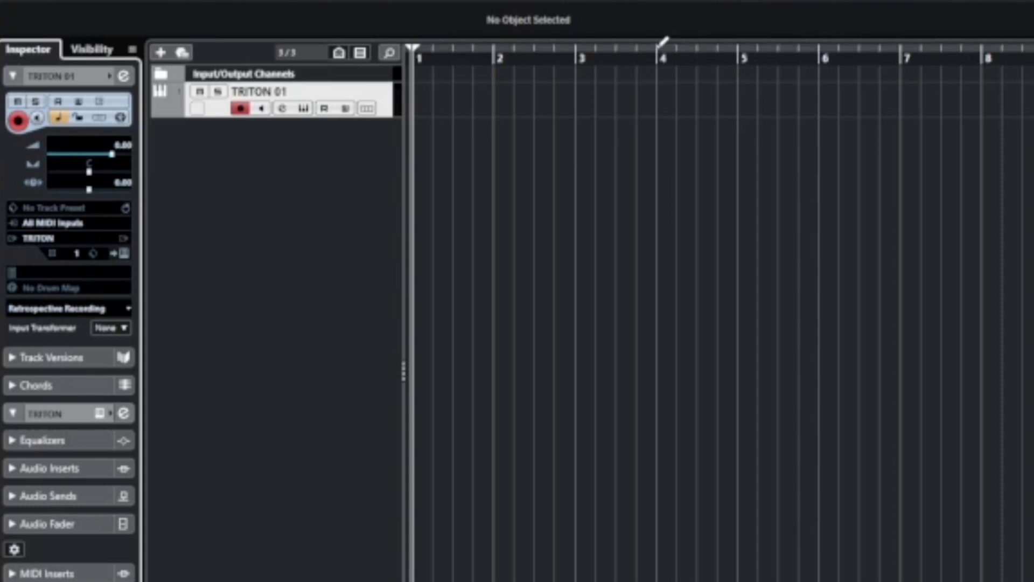
{"action": "mouse_move", "coordinate": [658, 46]}
{"action": "left_mouse_down"}
{"action": "mouse_move", "coordinate": [748, 47]}
{"action": "mouse_move", "coordinate": [742, 61]}
{"action": "left_mouse_up"}
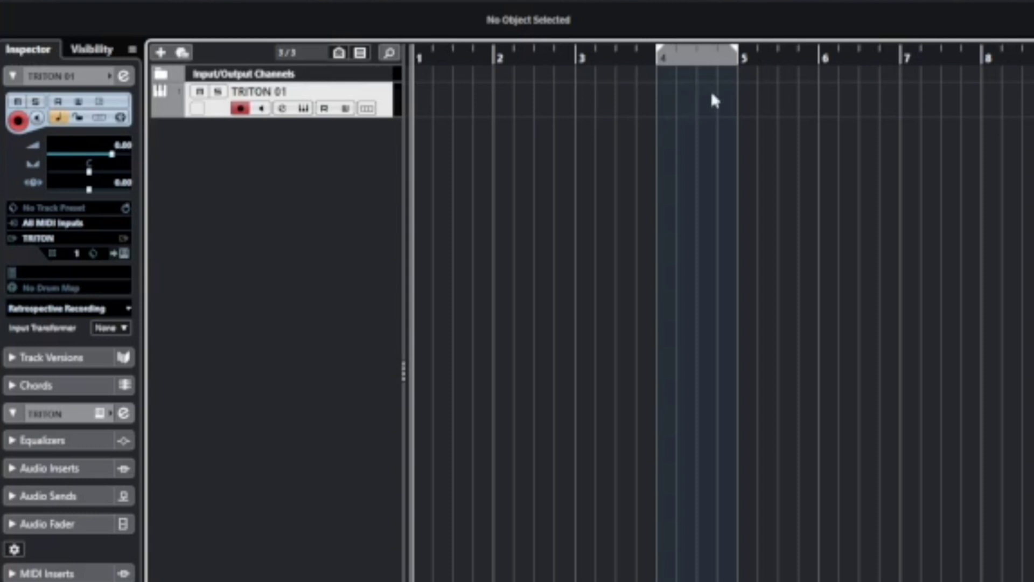
{"action": "double_click", "coordinate": [692, 103]}
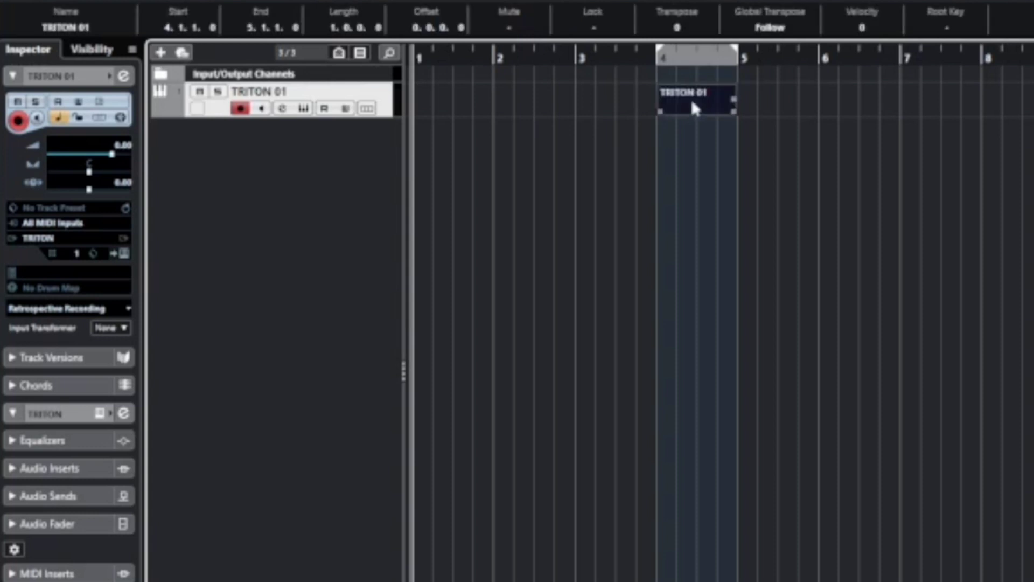
{"action": "double_click", "coordinate": [692, 103]}
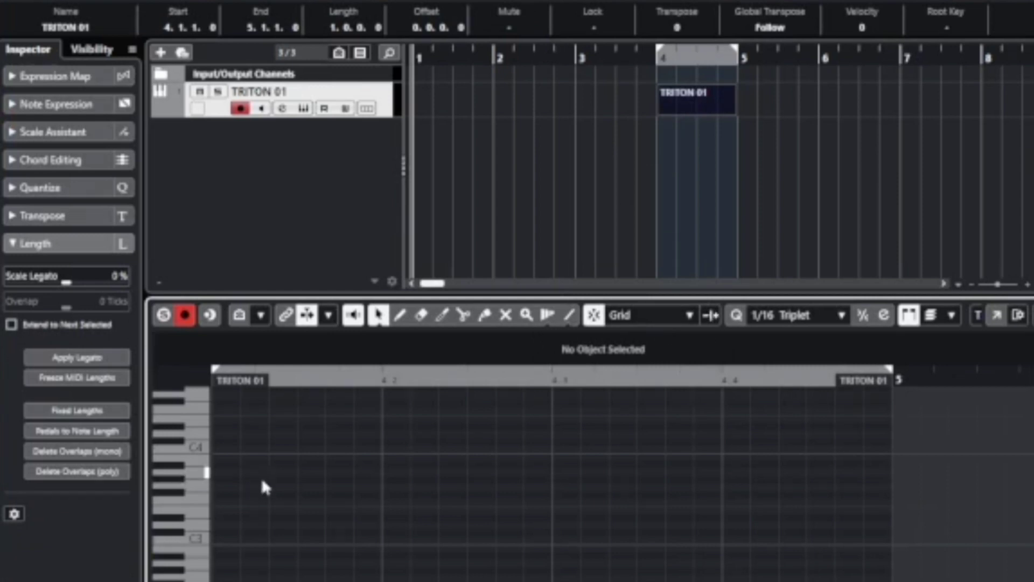
{"action": "left_click", "coordinate": [998, 317]}
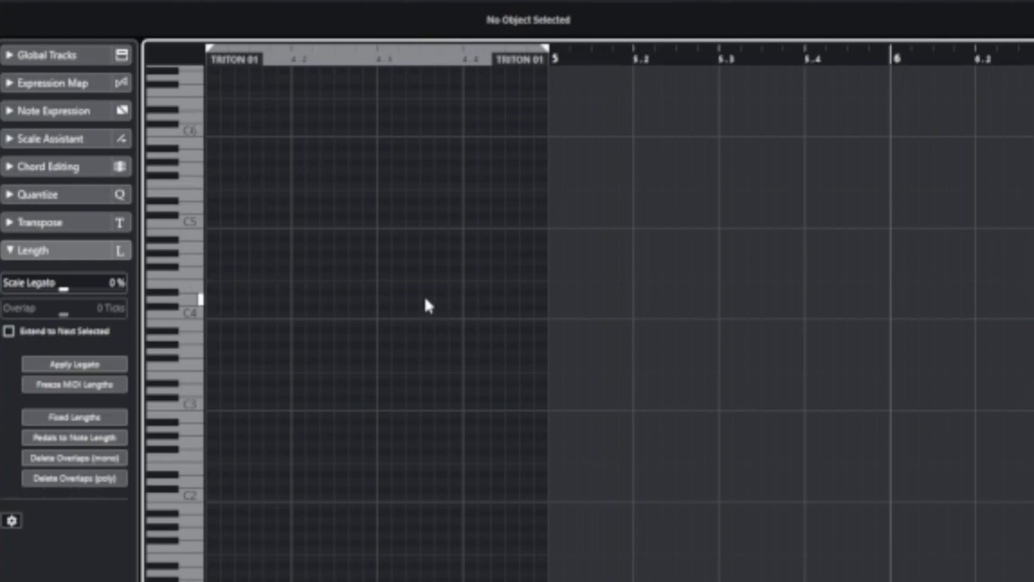
Draw a C1 note one 1/16 triplet long on each of the four beats of bar 4 and audition the part.
{"action": "scroll", "coordinate": [425, 300], "scroll_direction": "down", "scroll_amount": 3}
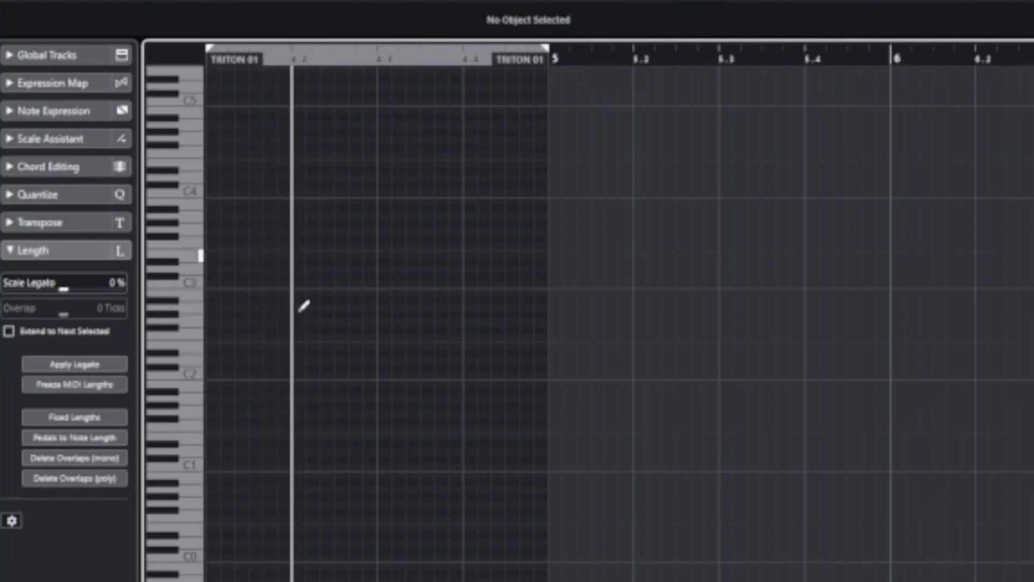
{"action": "left_click", "coordinate": [211, 459]}
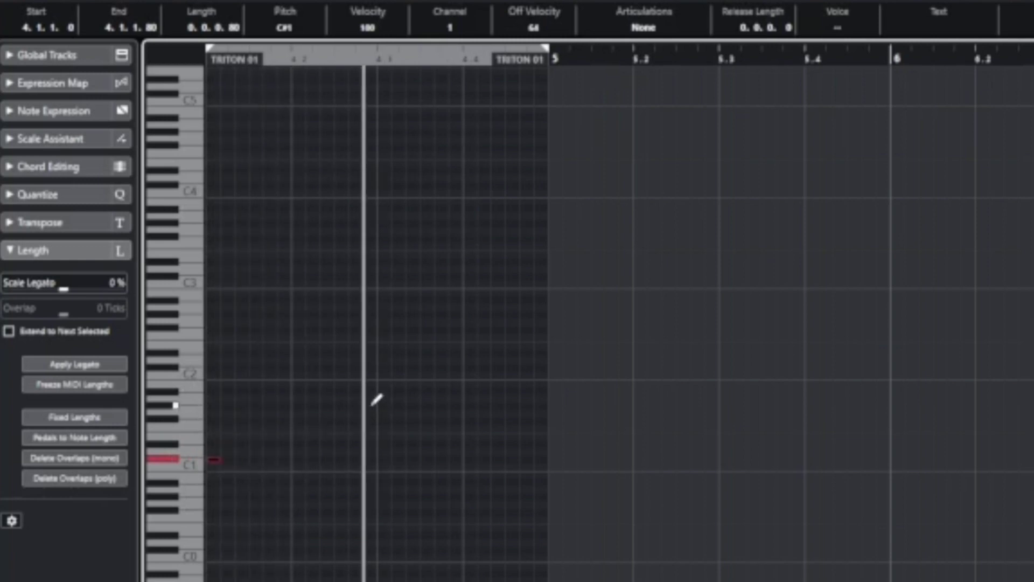
{"action": "key", "text": "Down"}
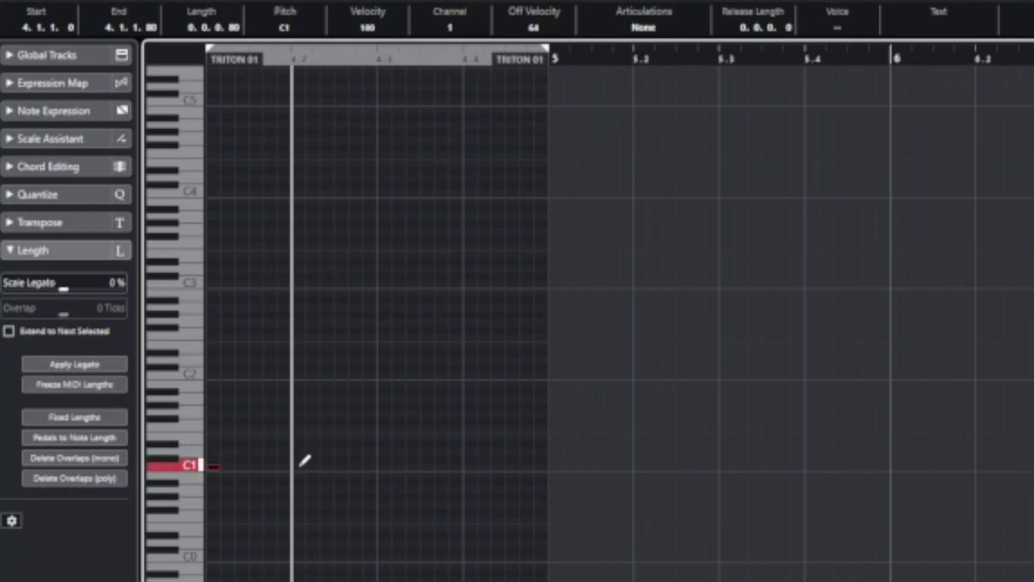
{"action": "left_click", "coordinate": [300, 467]}
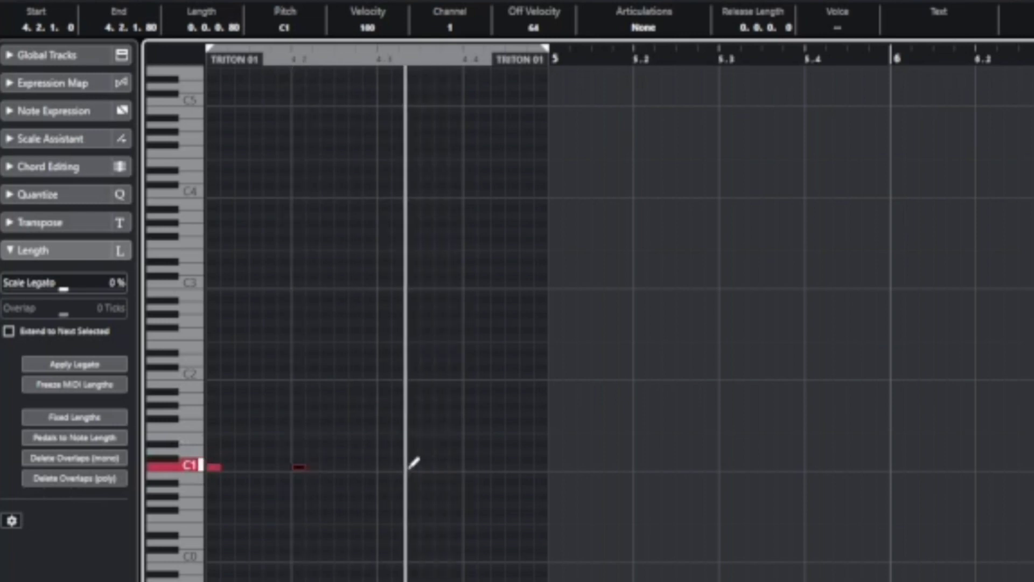
{"action": "left_click", "coordinate": [384, 466]}
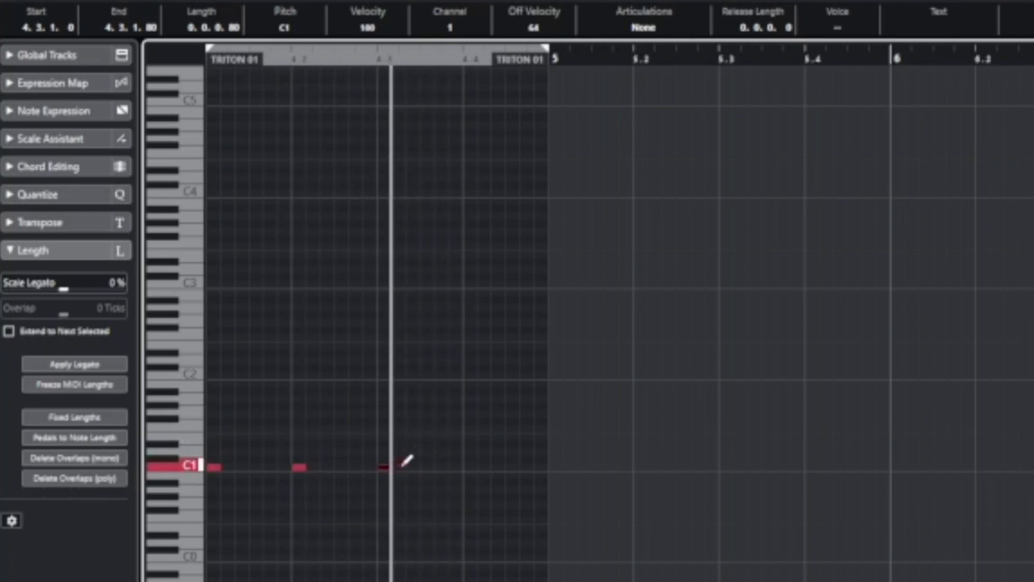
{"action": "left_click", "coordinate": [475, 461]}
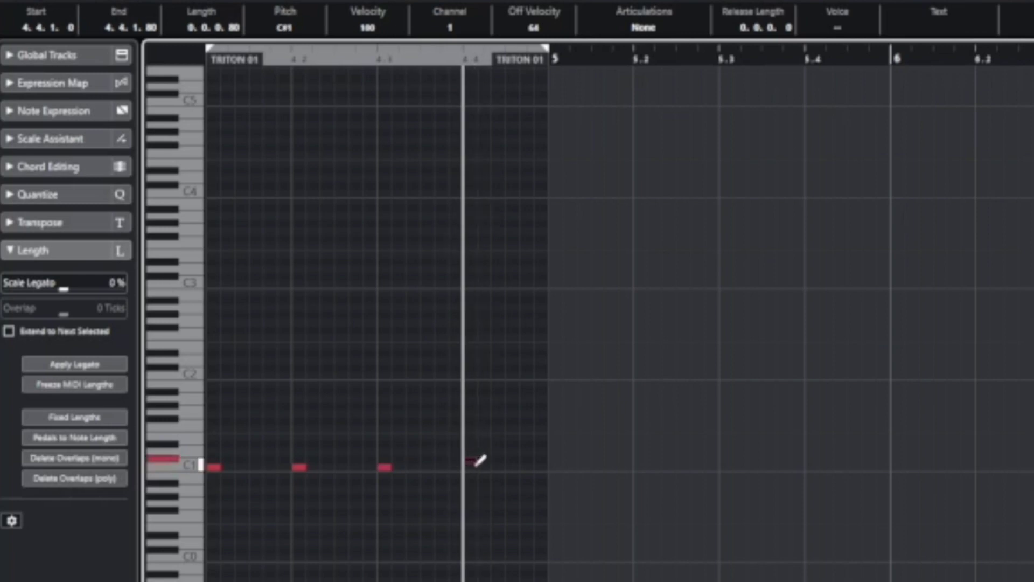
{"action": "left_click_drag", "start_coordinate": [475, 466], "coordinate": [467, 461]}
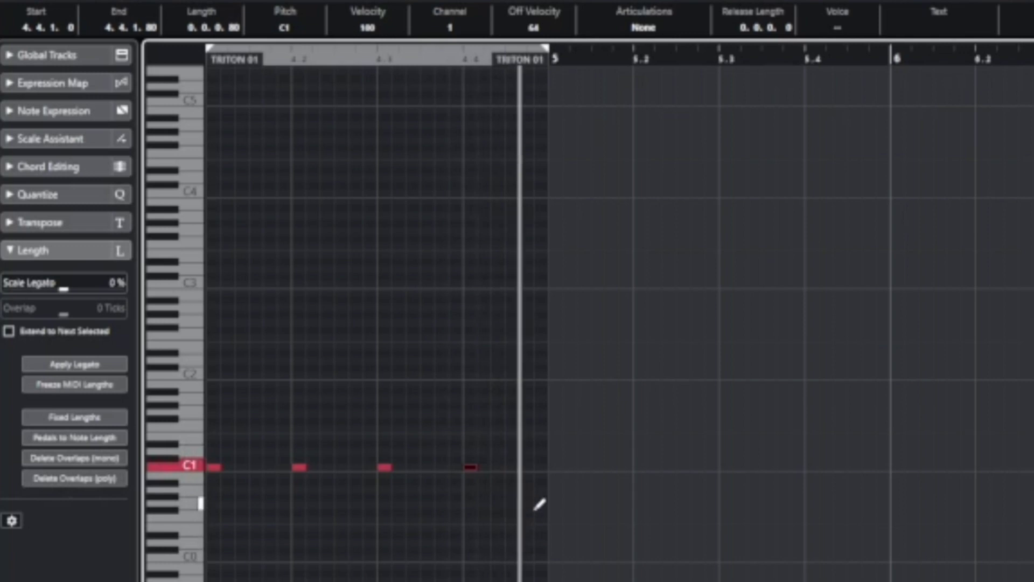
{"action": "key", "text": "space"}
{"action": "key", "text": "space"}
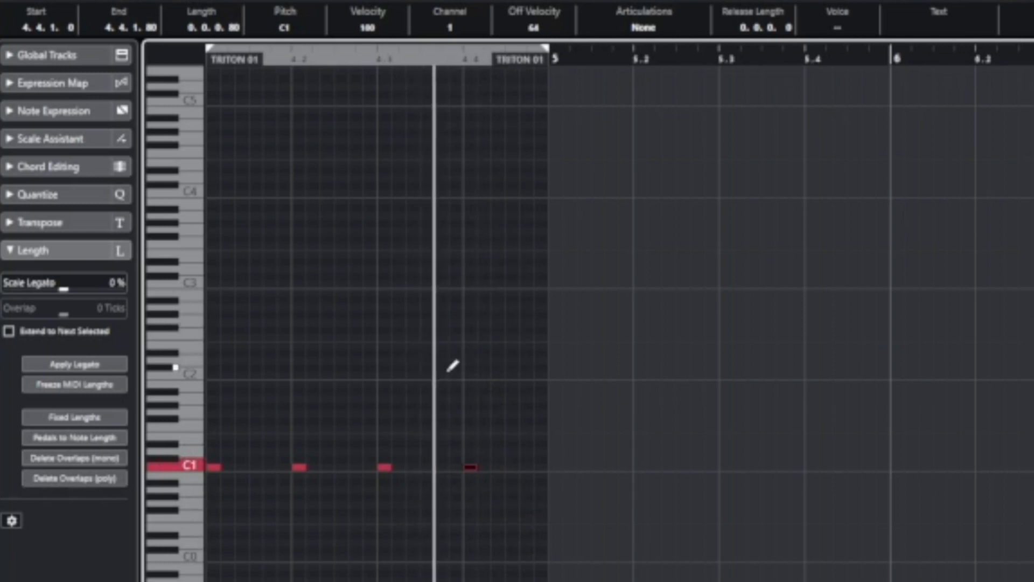
Activate cycle playback over bar 4 and play the loop with the part open in its separate Key Editor window.
{"action": "left_click", "coordinate": [976, 58]}
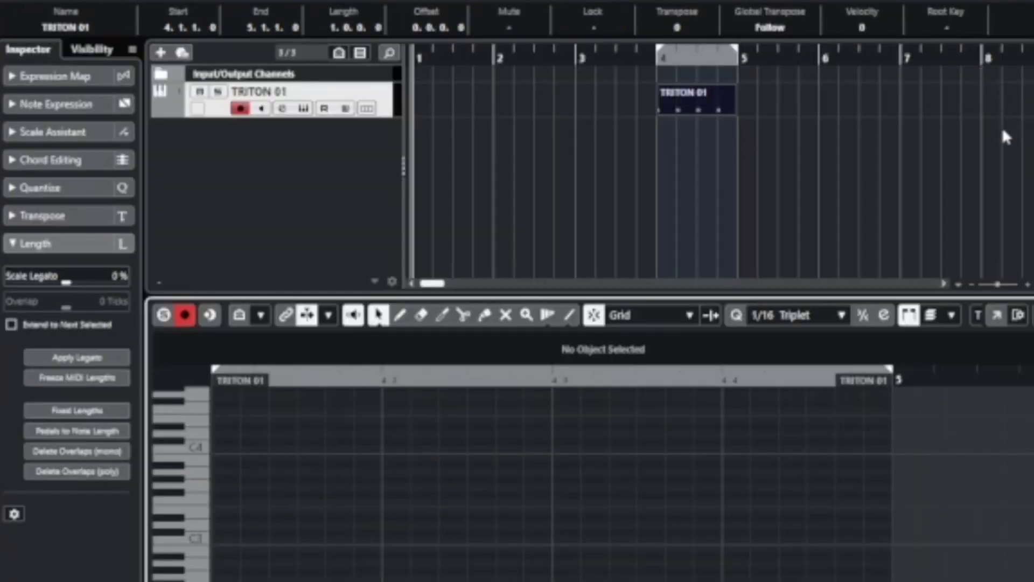
{"action": "key", "text": "ctrl+alt+e"}
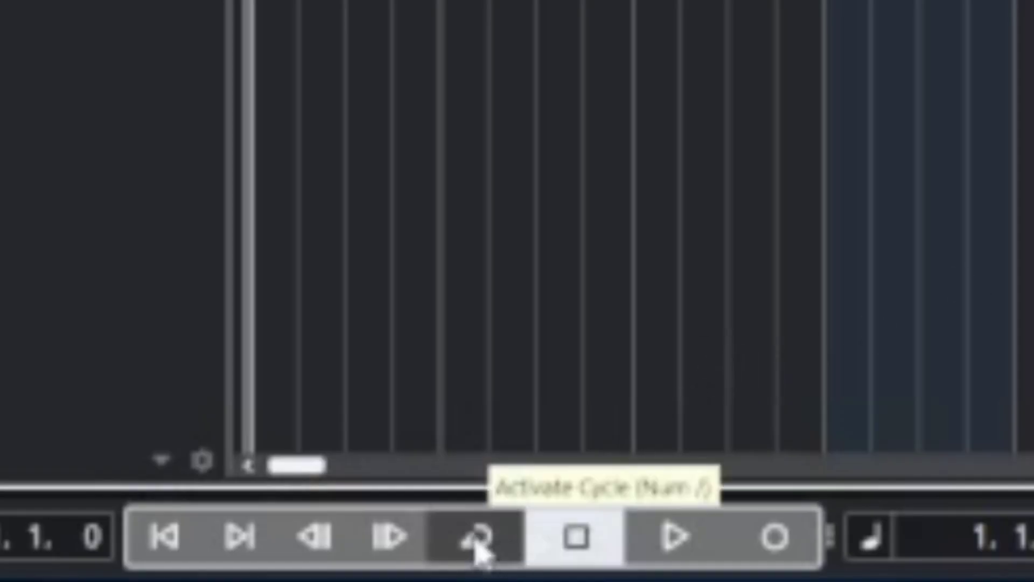
{"action": "left_click", "coordinate": [481, 548]}
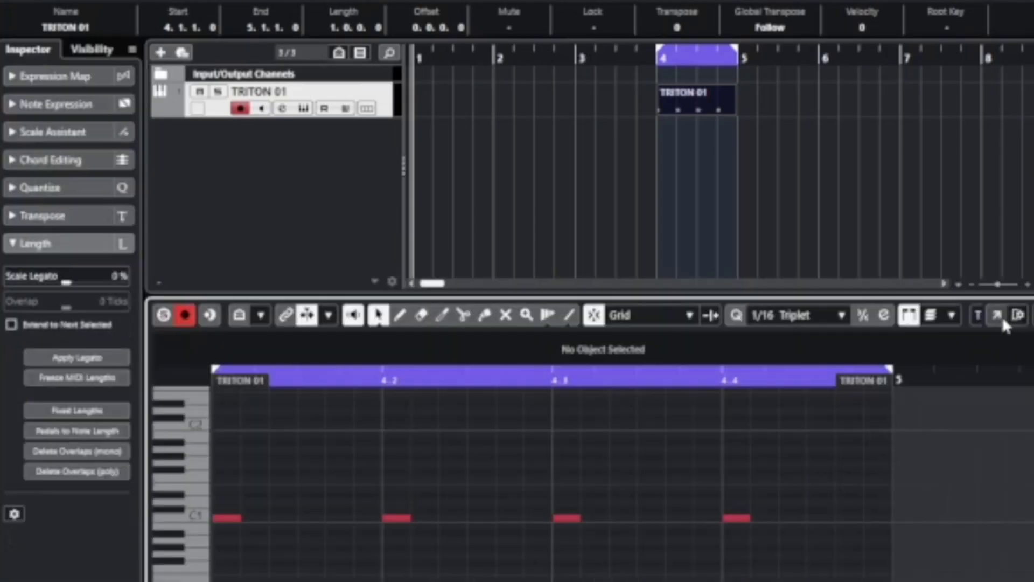
{"action": "left_click", "coordinate": [997, 316]}
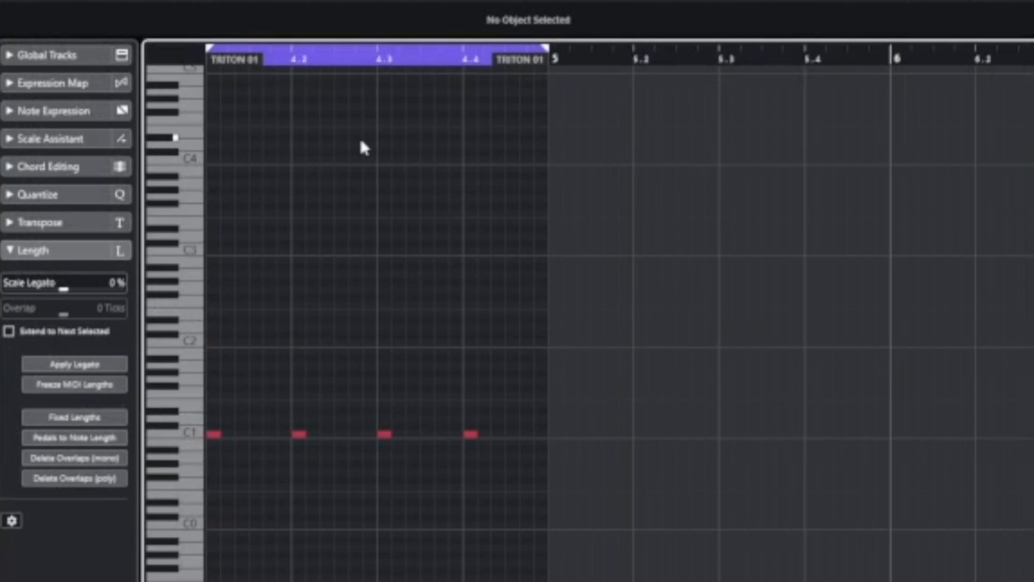
{"action": "key", "text": "space"}
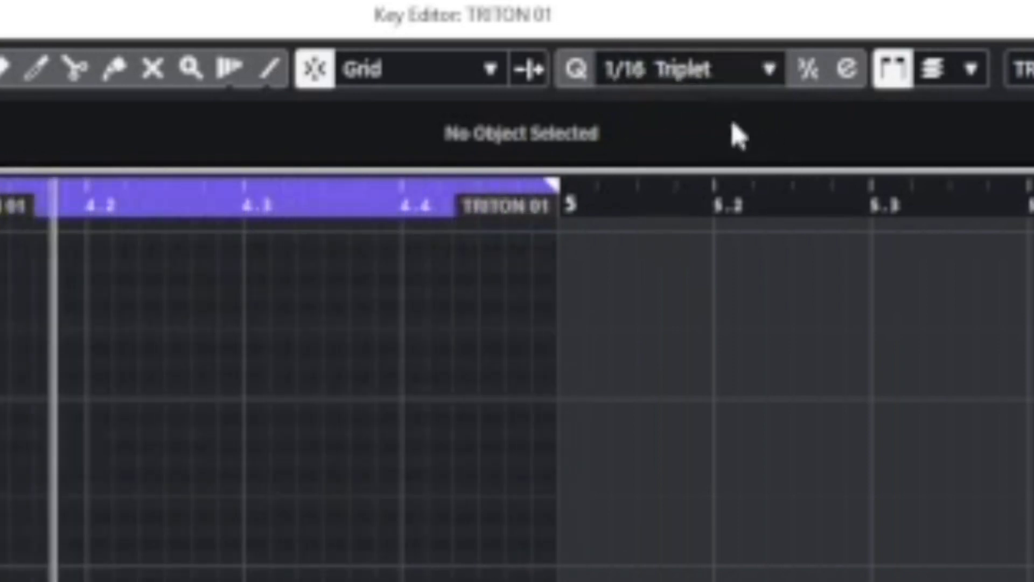
Keep the quantize preset at 1/16 Triplet and move all four C1 notes up an octave to C2.
{"action": "left_click", "coordinate": [718, 75]}
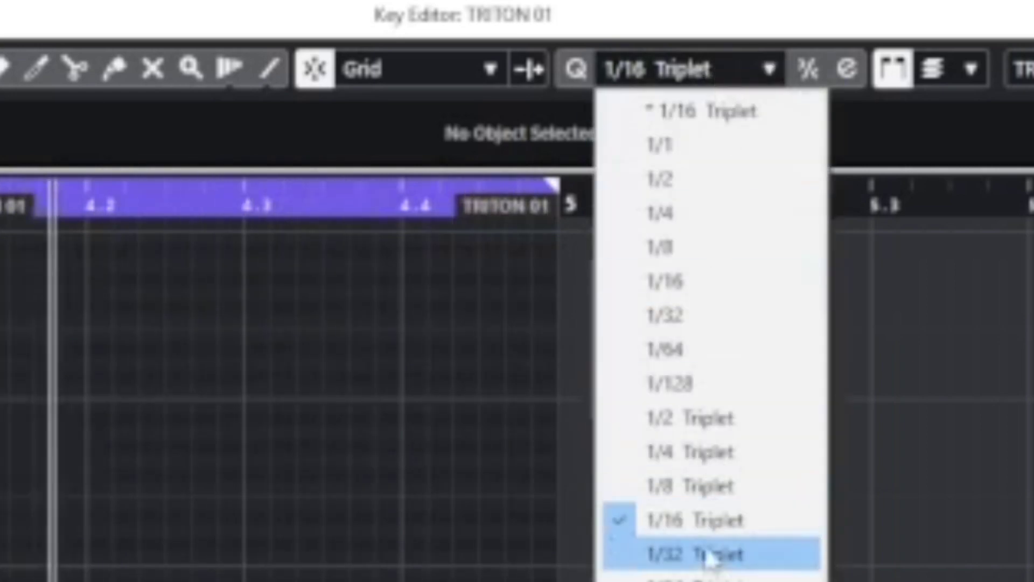
{"action": "left_click", "coordinate": [695, 520]}
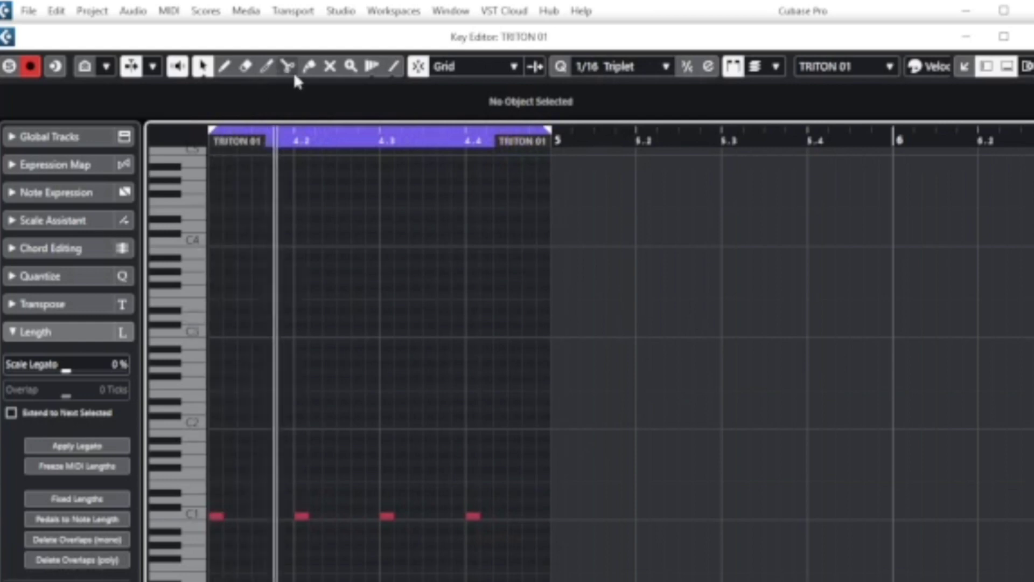
{"action": "key", "text": "8"}
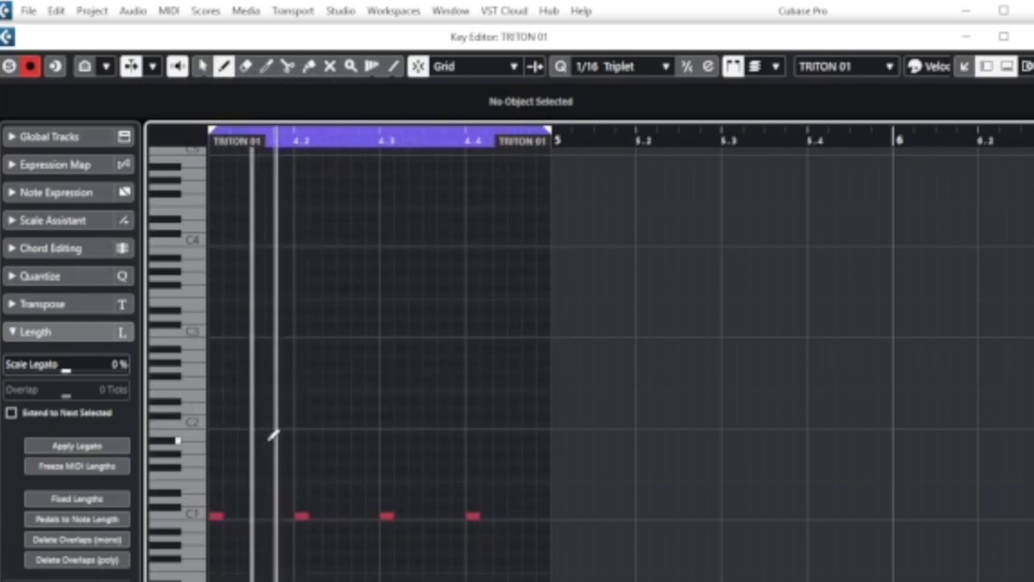
{"action": "right_click", "coordinate": [323, 401]}
{"action": "left_click", "coordinate": [300, 401]}
{"action": "left_click_drag", "start_coordinate": [218, 454], "coordinate": [503, 572]}
{"action": "left_click_drag", "start_coordinate": [219, 514], "coordinate": [233, 426]}
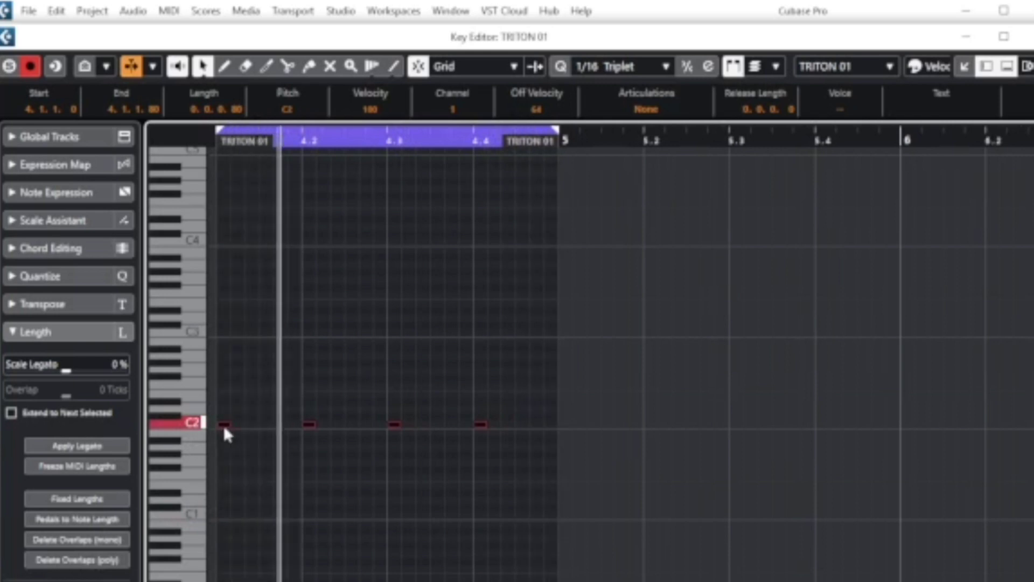
{"action": "left_click", "coordinate": [312, 466]}
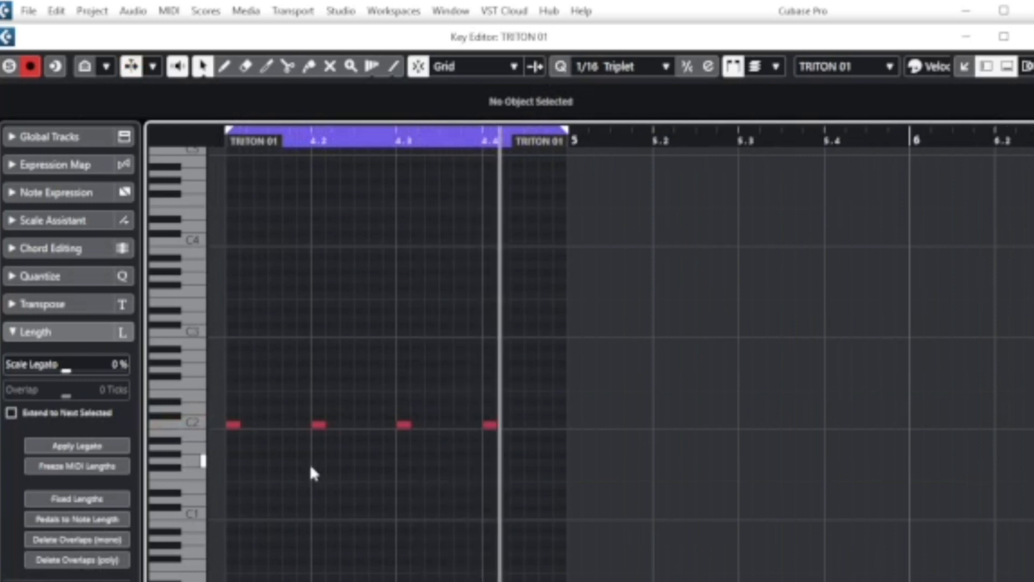
{"action": "left_click", "coordinate": [235, 425]}
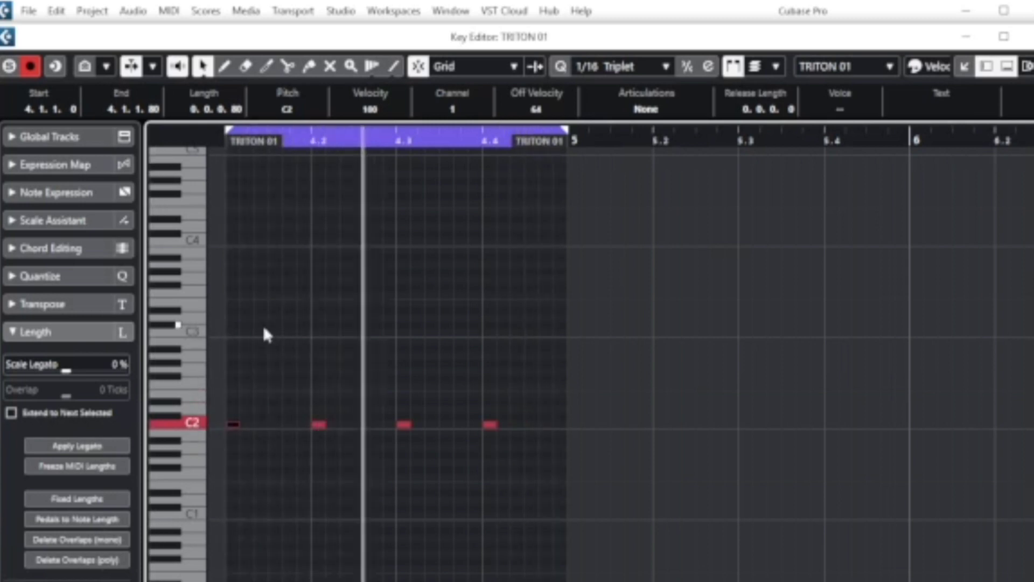
Draw E2 notes at 4.1.3.80 and 4.3.3.80 in the TRITON 01 part.
{"action": "left_click", "coordinate": [225, 67]}
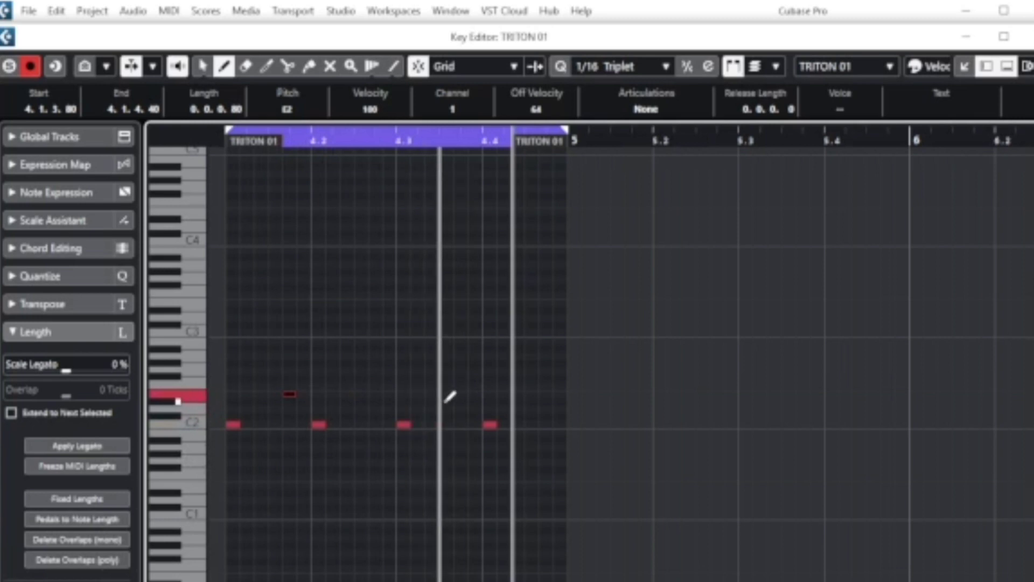
{"action": "left_click", "coordinate": [462, 394]}
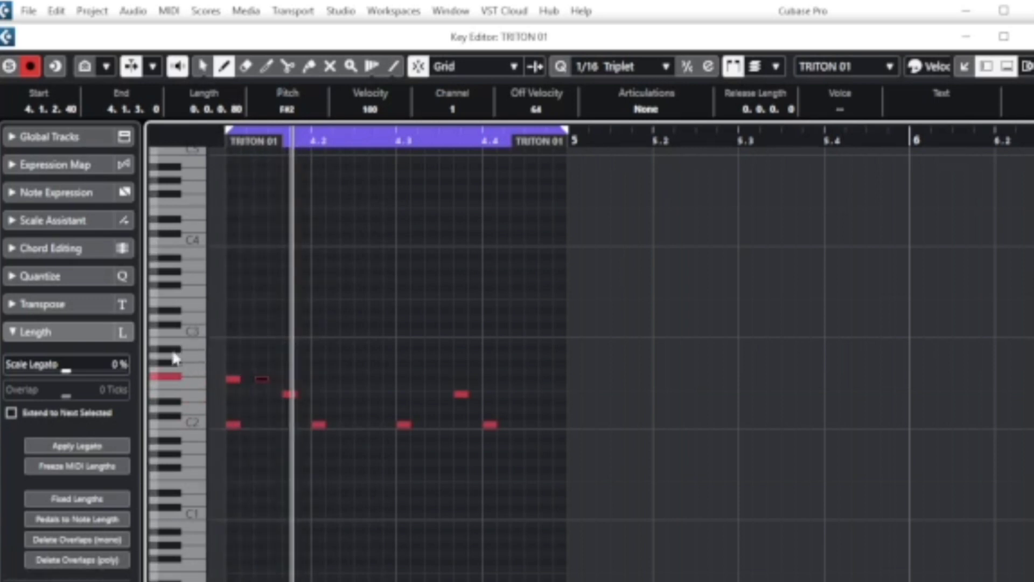
Fill out the bar's pattern with F#2 notes, add A#2 notes at 4.1.3.0 and 4.3.3.80, and play the loop.
{"action": "left_click", "coordinate": [282, 348]}
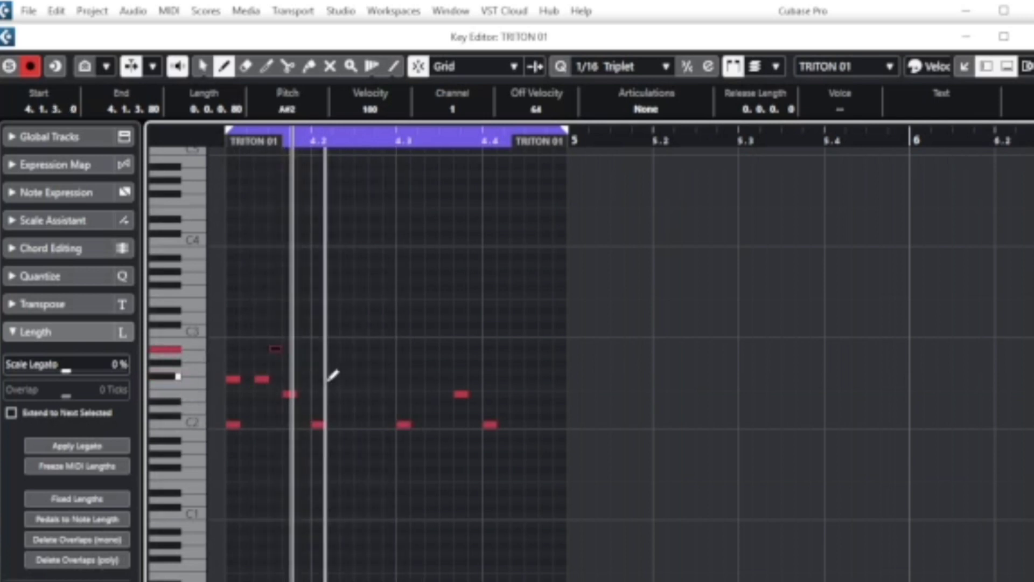
{"action": "left_click", "coordinate": [301, 378]}
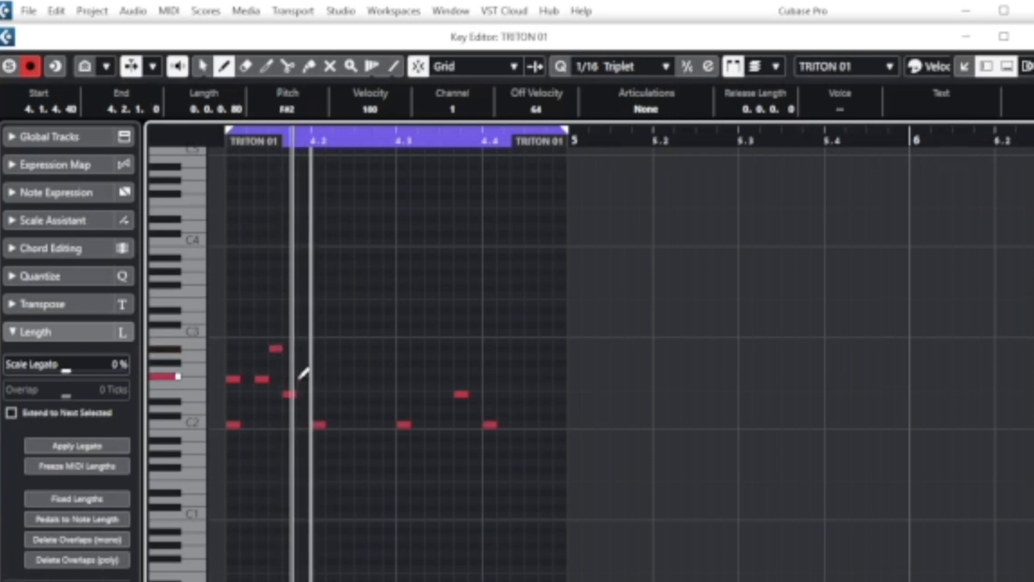
{"action": "left_click", "coordinate": [334, 371]}
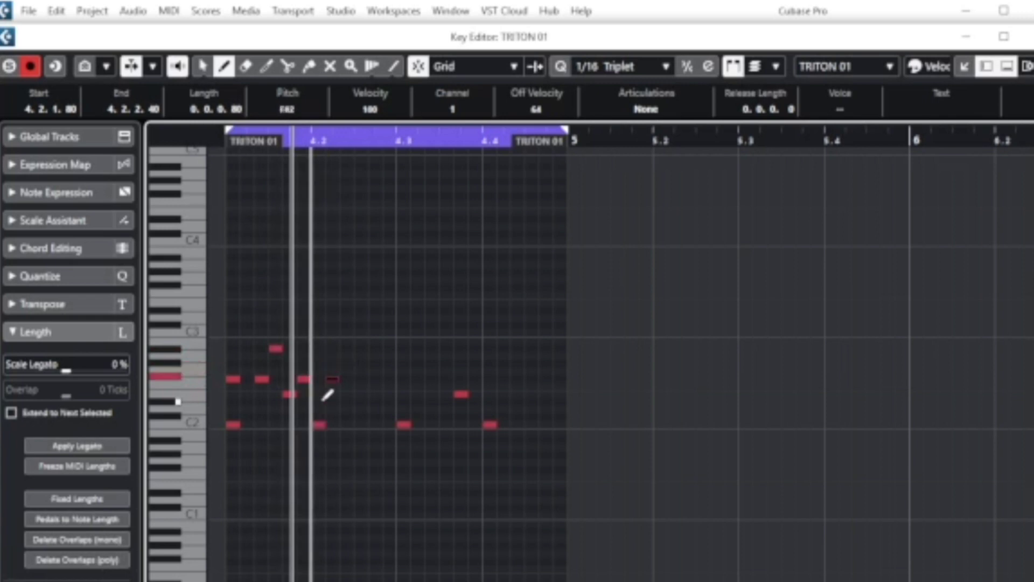
{"action": "left_click", "coordinate": [363, 376]}
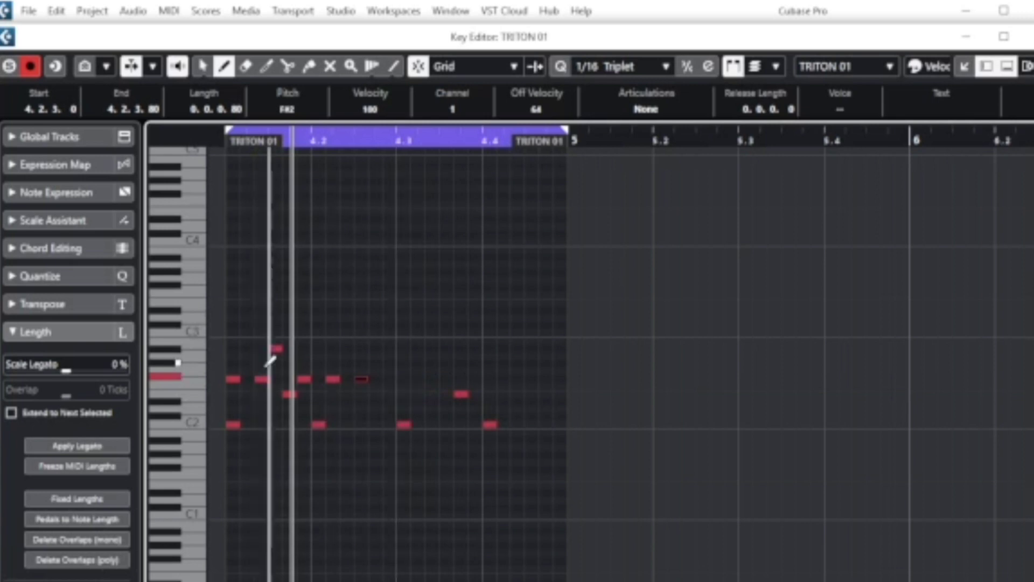
{"action": "left_click", "coordinate": [404, 379]}
{"action": "left_click", "coordinate": [432, 379]}
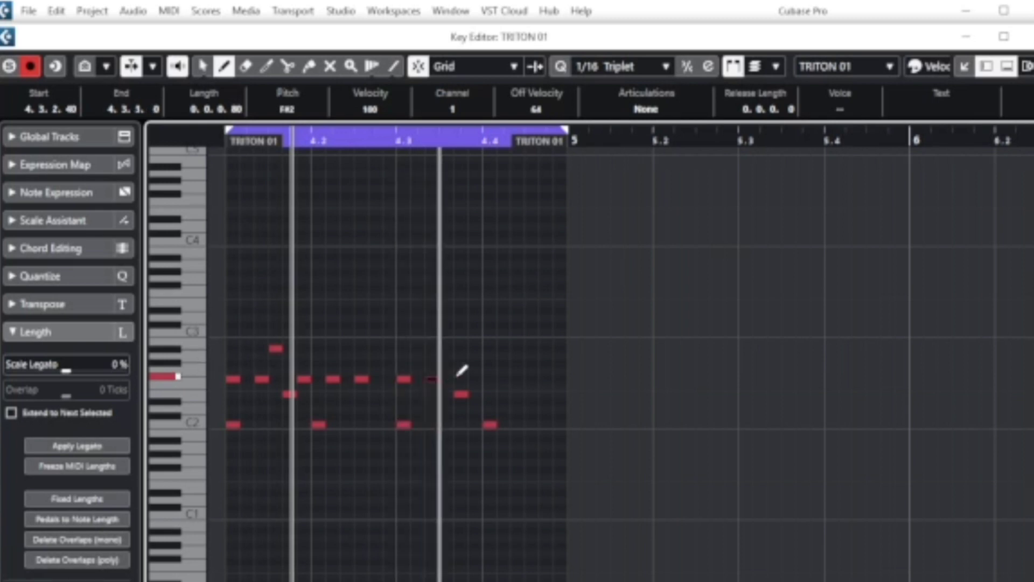
{"action": "left_click", "coordinate": [462, 348]}
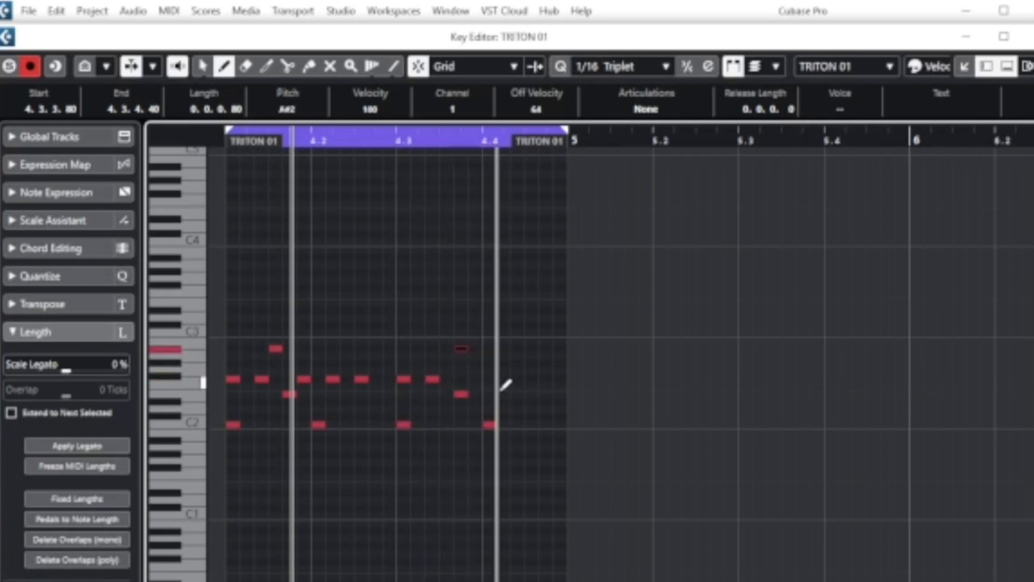
{"action": "left_click", "coordinate": [488, 378]}
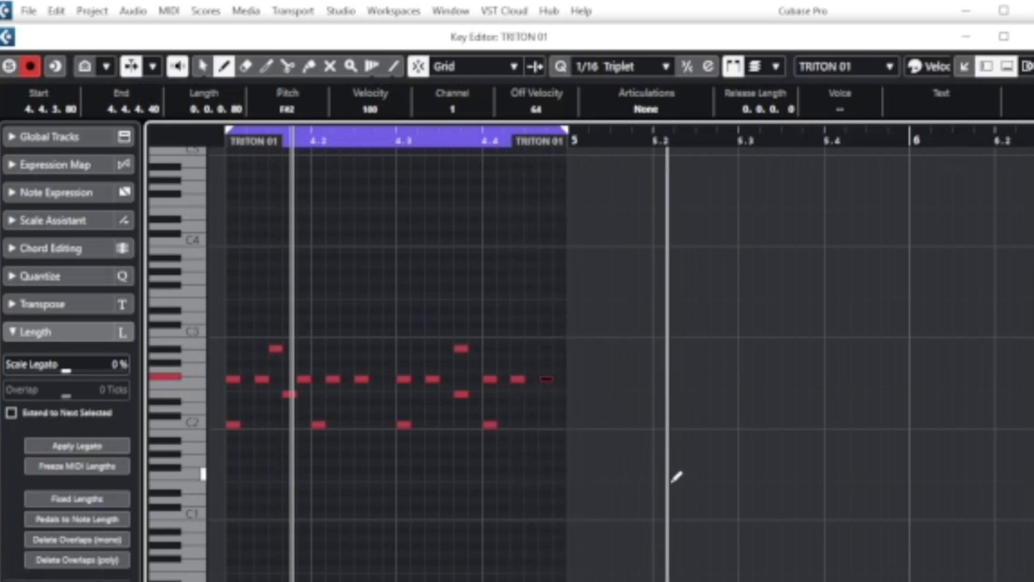
{"action": "key", "text": "space"}
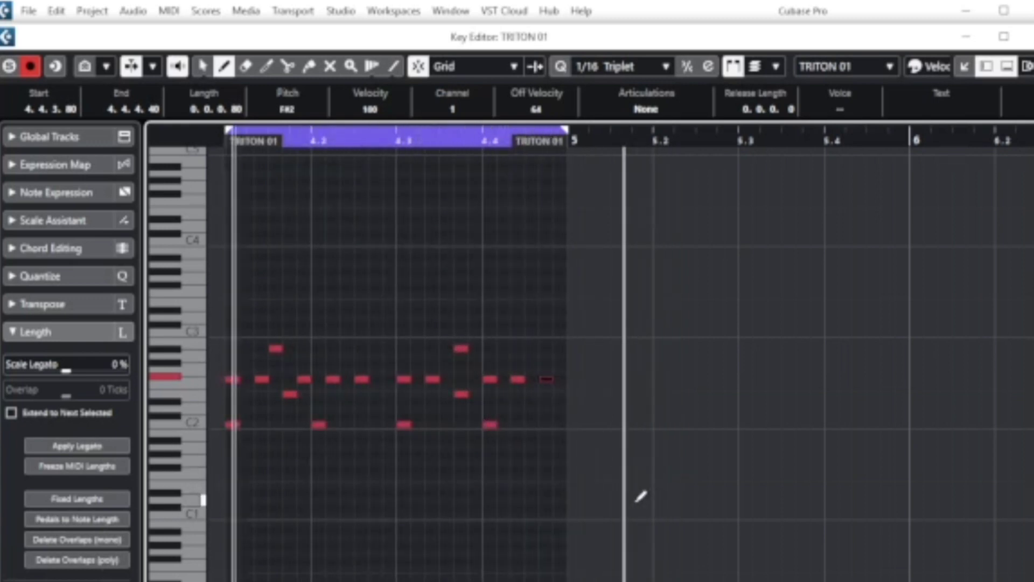
{"action": "right_click", "coordinate": [392, 328]}
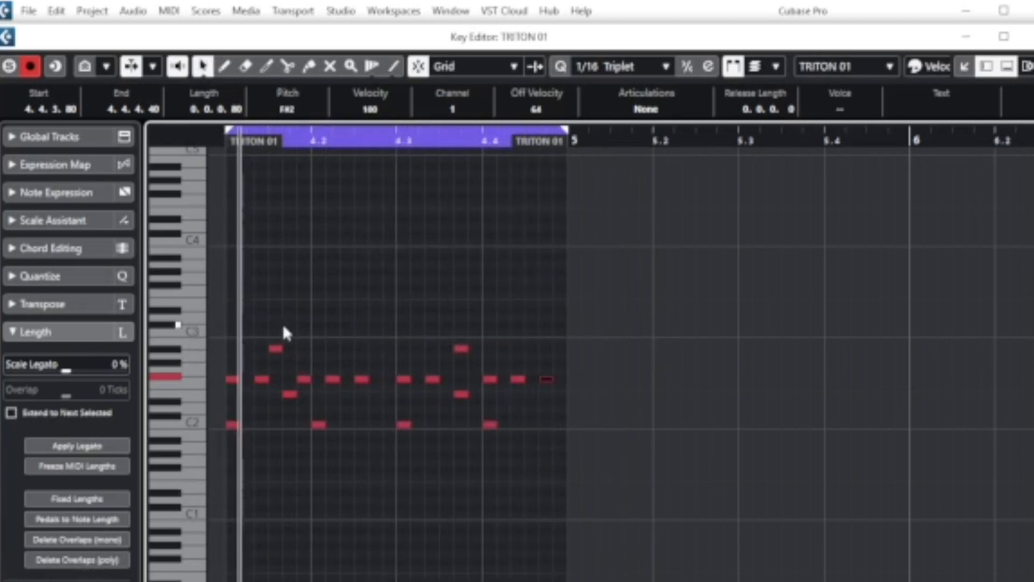
Shift the A#2 note and three F#2 notes before beat 4.3 one grid step later, keeping the first E2 at 4.1.3.80, and play the loop.
{"action": "left_click_drag", "start_coordinate": [283, 323], "coordinate": [373, 386]}
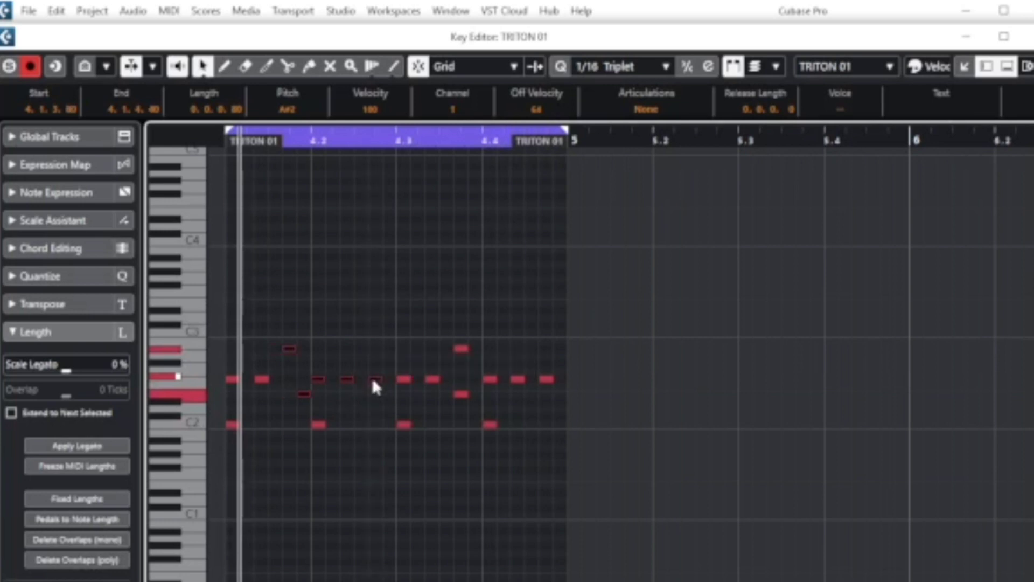
{"action": "left_click", "coordinate": [374, 309]}
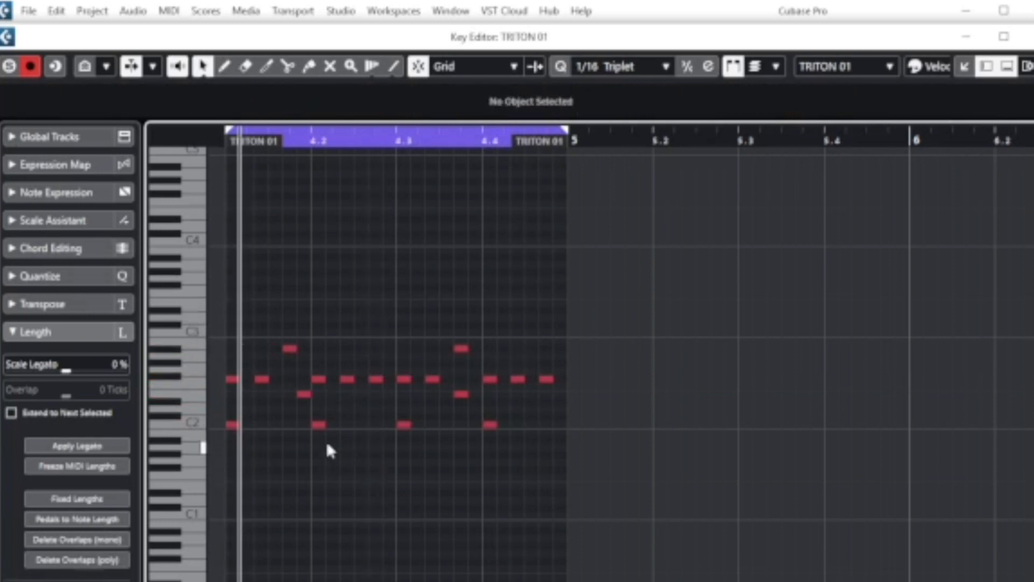
{"action": "left_click_drag", "start_coordinate": [305, 393], "coordinate": [299, 396]}
{"action": "key", "text": "space"}
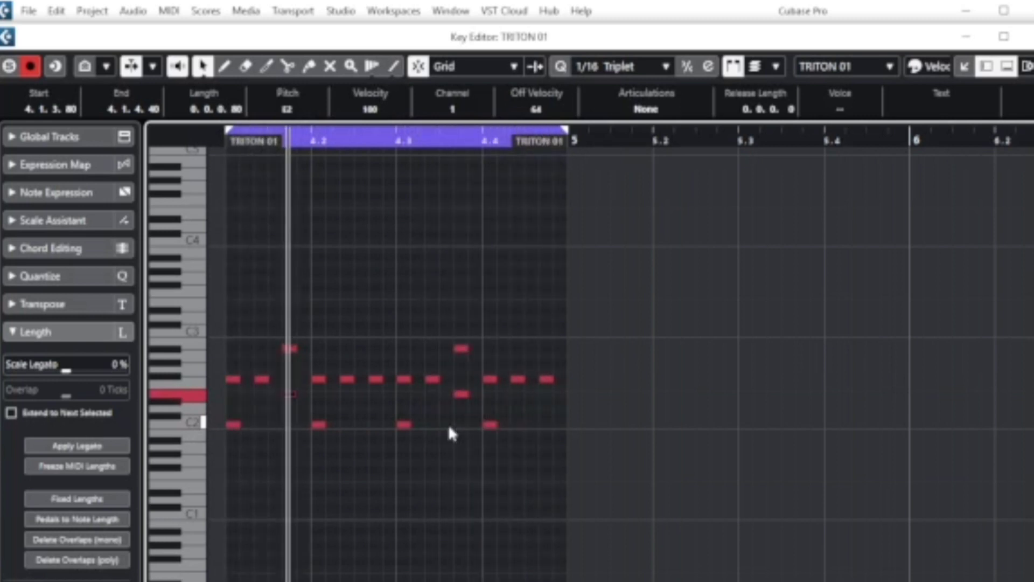
{"action": "left_click", "coordinate": [282, 366]}
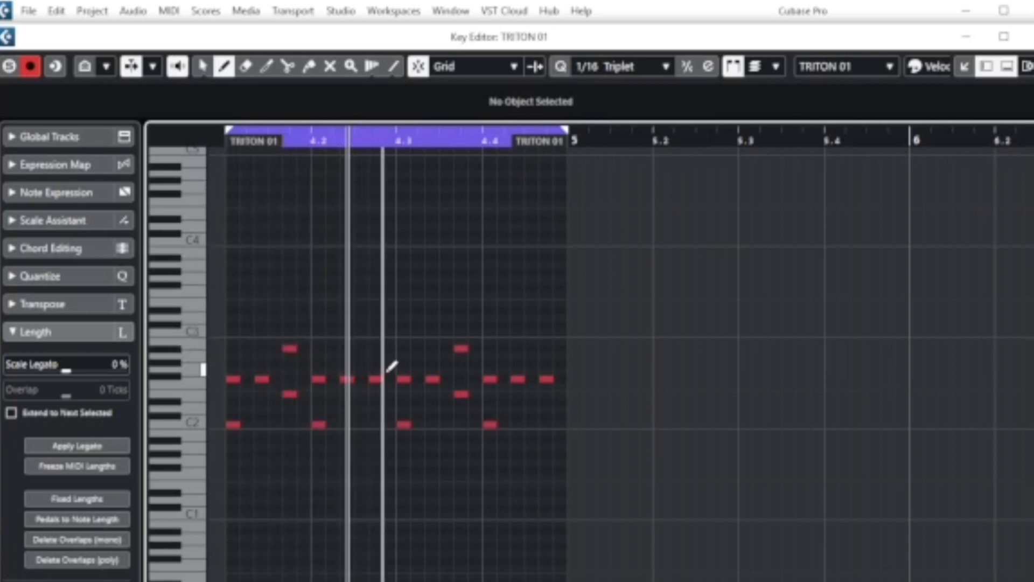
Add C3 notes at 4.2.2.40 and 4.2.3.80, and B2 notes at 4.4.2.40 and 4.4.3.80.
{"action": "left_click", "coordinate": [347, 331]}
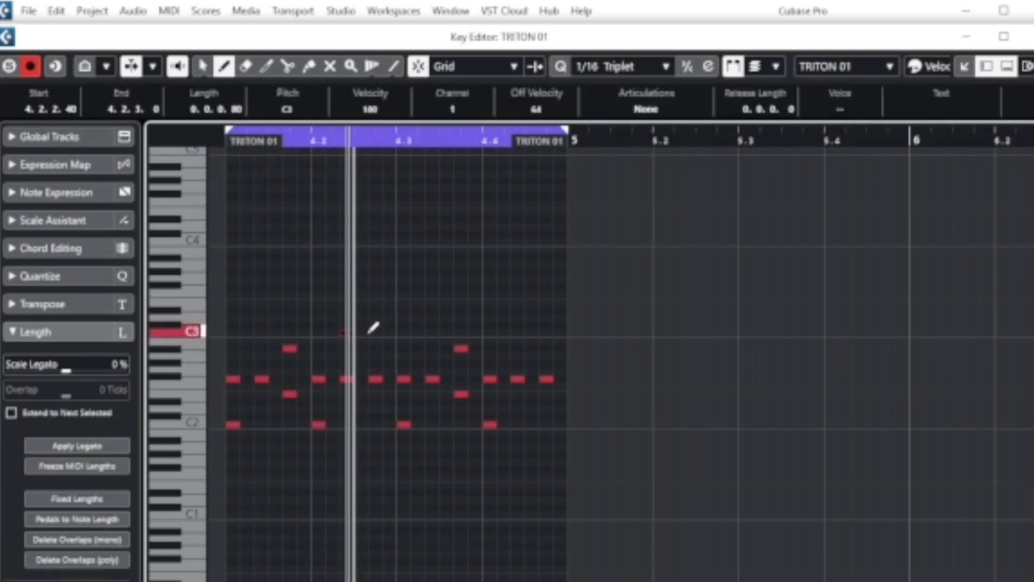
{"action": "left_click", "coordinate": [371, 332]}
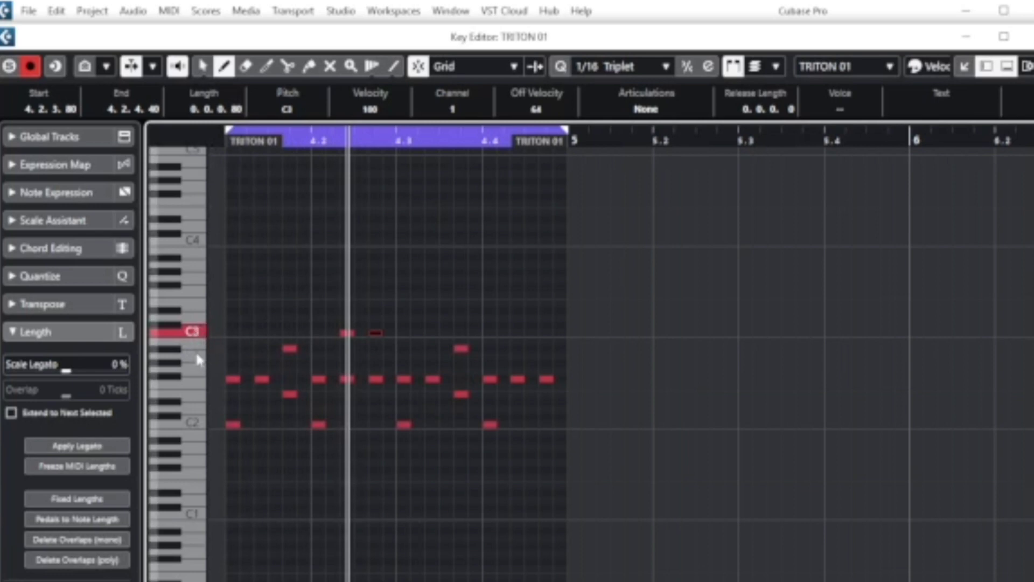
{"action": "left_click", "coordinate": [517, 341]}
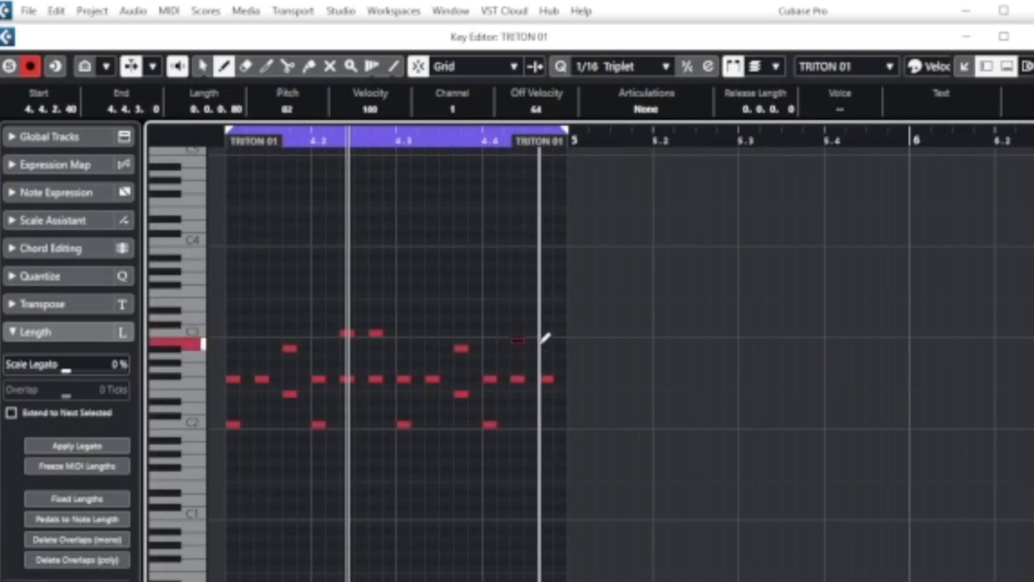
{"action": "left_click", "coordinate": [541, 341]}
{"action": "key", "text": "1"}
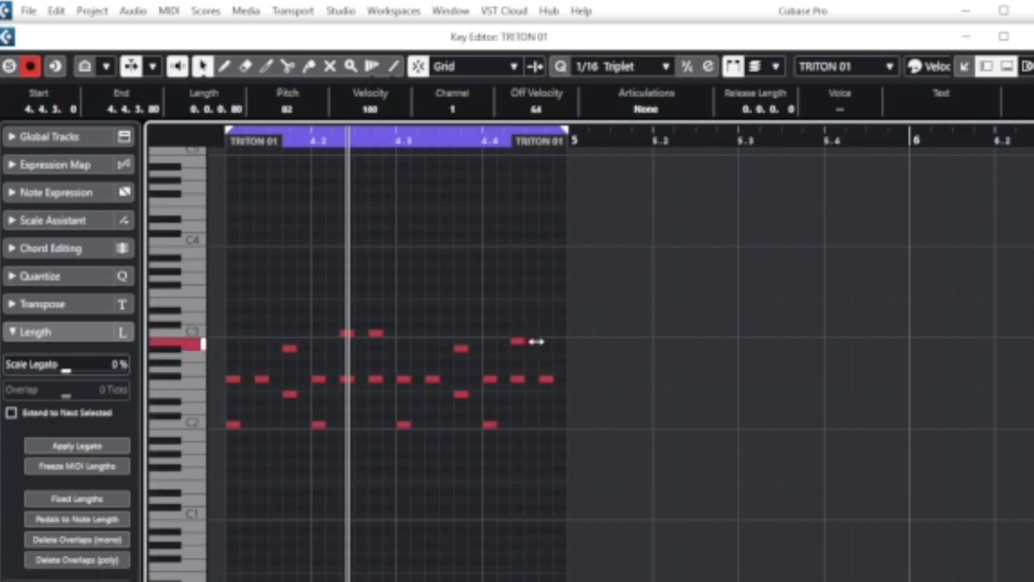
{"action": "left_click_drag", "start_coordinate": [532, 338], "coordinate": [545, 340]}
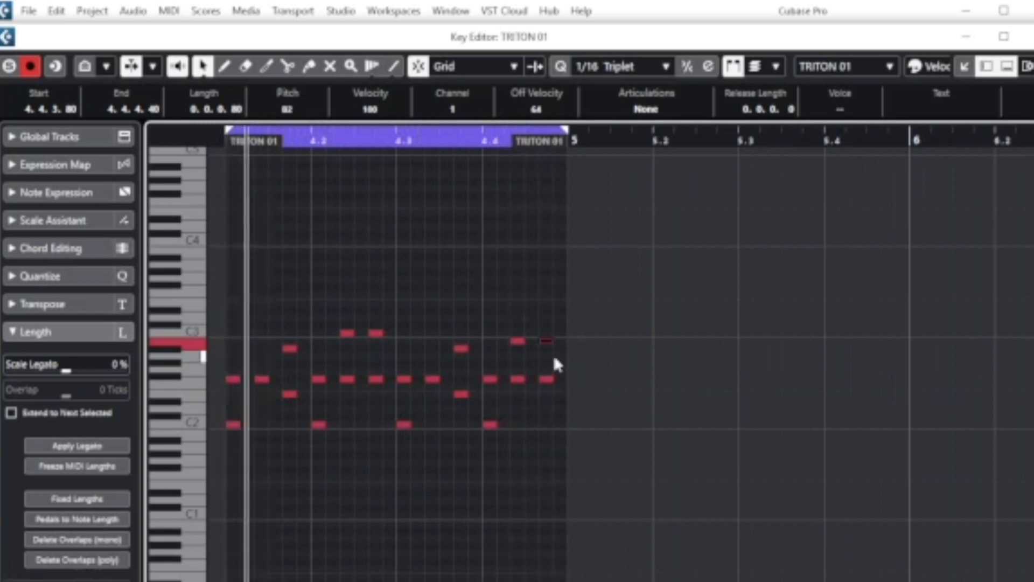
Close both note editors and duplicate the TRITON 01 part five times to fill bars 5 through 9.
{"action": "key", "text": "ctrl+w"}
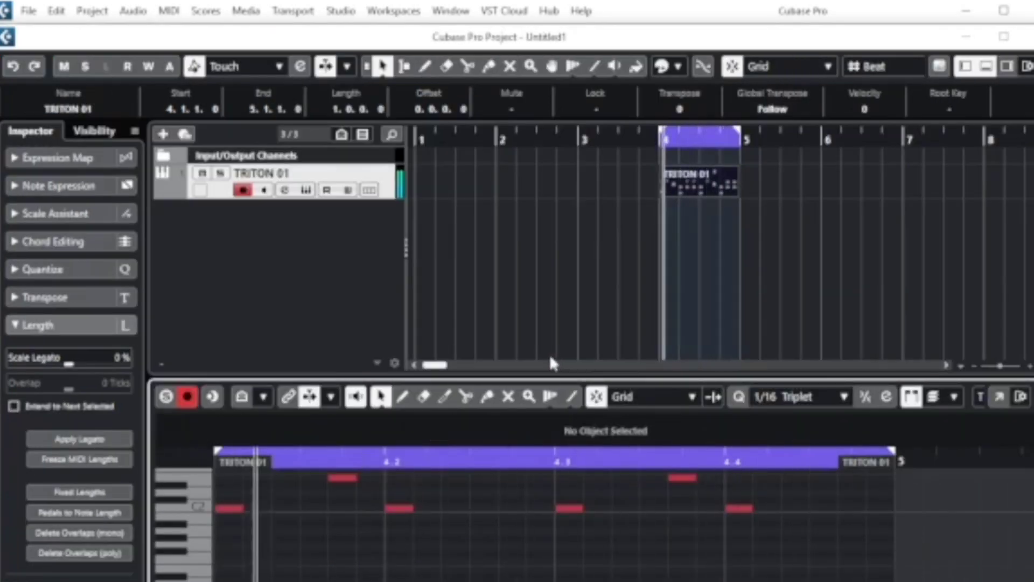
{"action": "key", "text": "ctrl+e"}
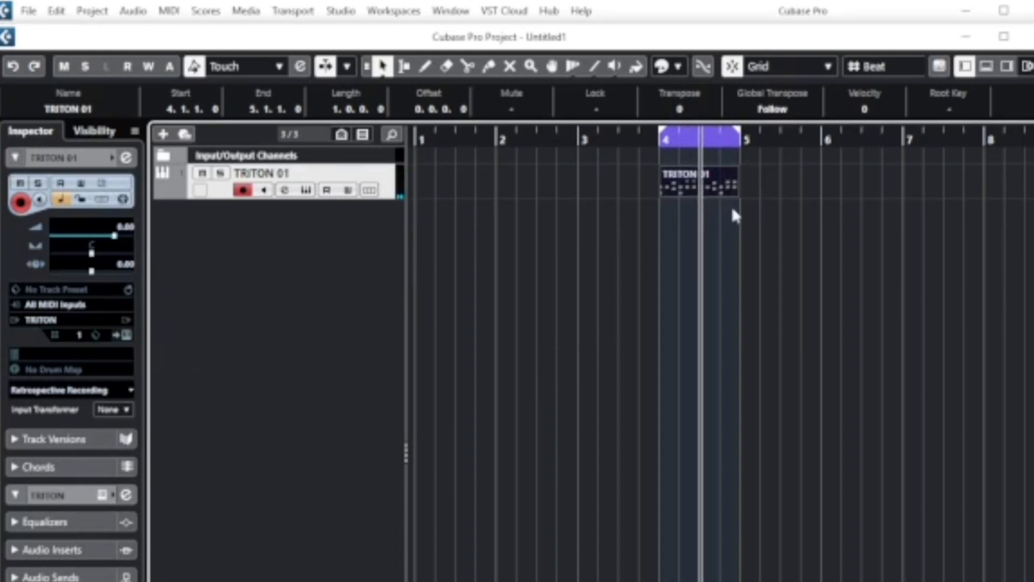
{"action": "key", "text": "ctrl+d"}
{"action": "key", "text": "ctrl+d"}
{"action": "key", "text": "ctrl+d"}
{"action": "key", "text": "ctrl+d"}
{"action": "key", "text": "ctrl+d"}
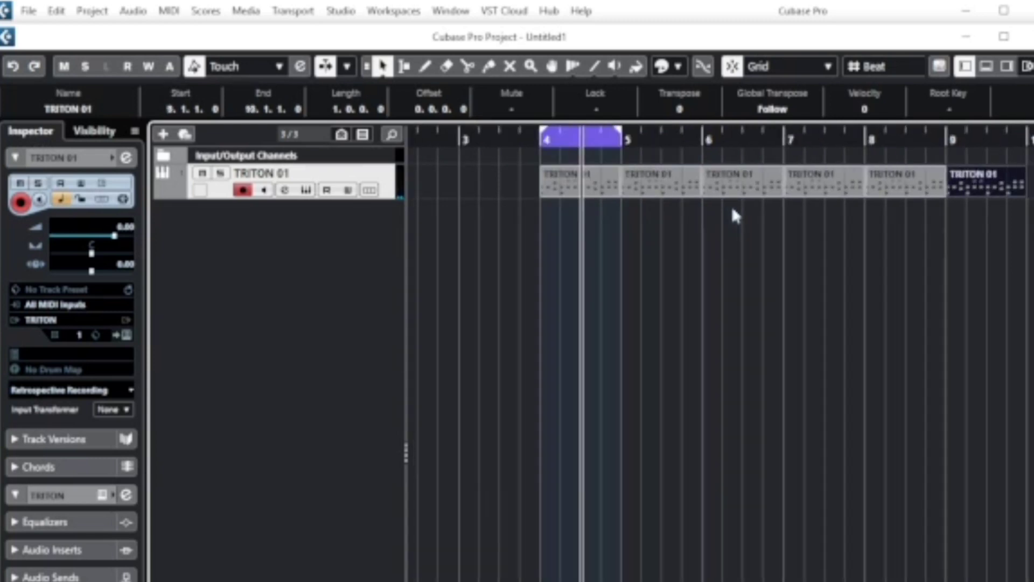
Collapse the cycle range at bar 4 and play the sequence of duplicated parts from there.
{"action": "left_click", "coordinate": [540, 128]}
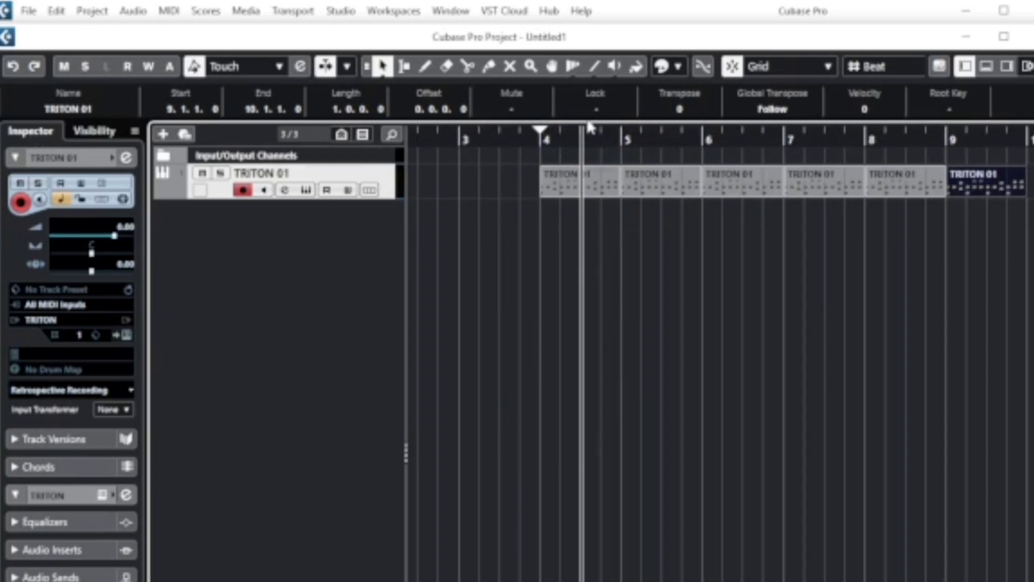
{"action": "left_click", "coordinate": [539, 145]}
{"action": "key", "text": "space"}
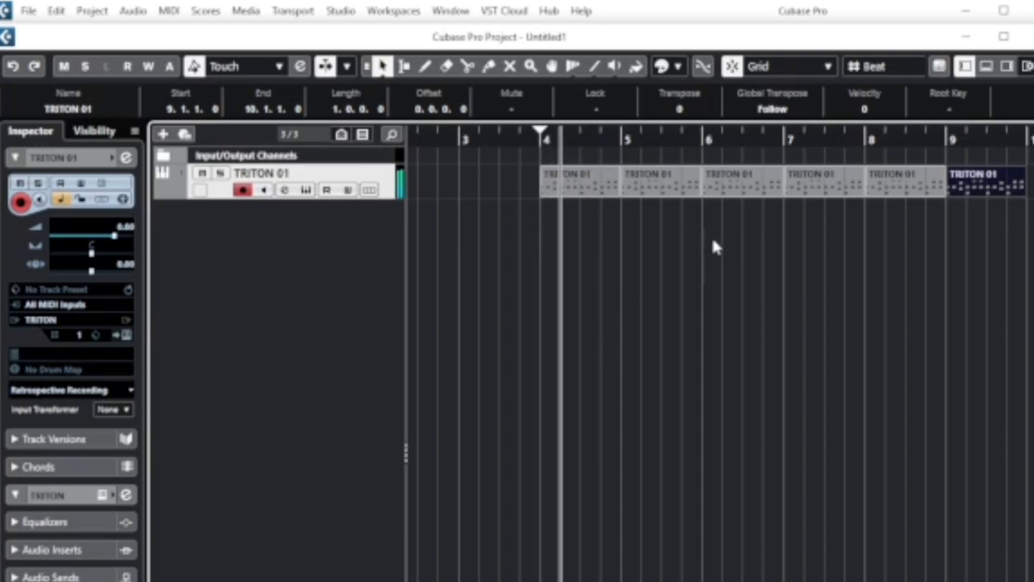